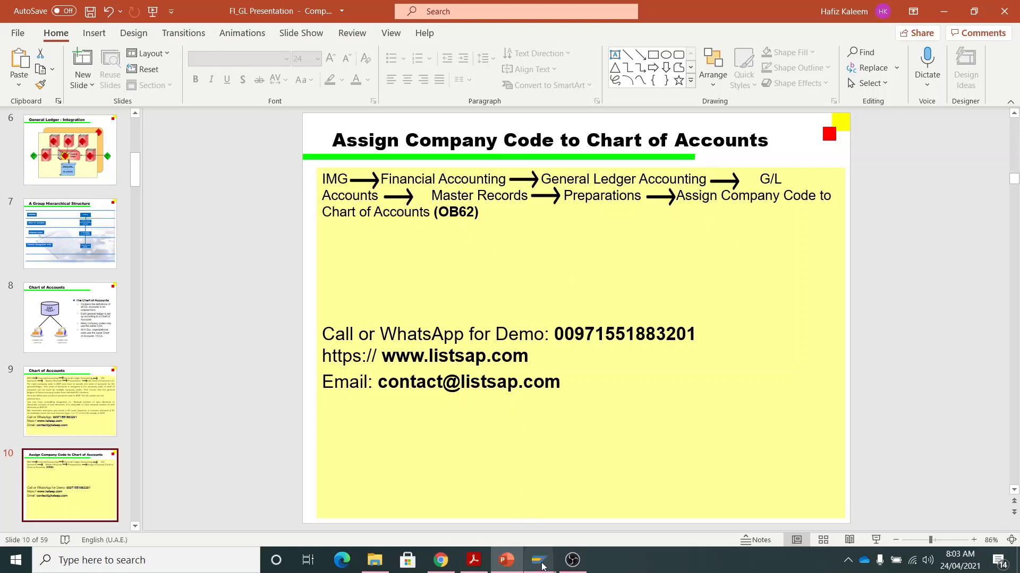
- Compare slide 10's IMG menu path to OB62 with the SAP Easy Access window
mouse_move(538, 559)
click(589, 524)
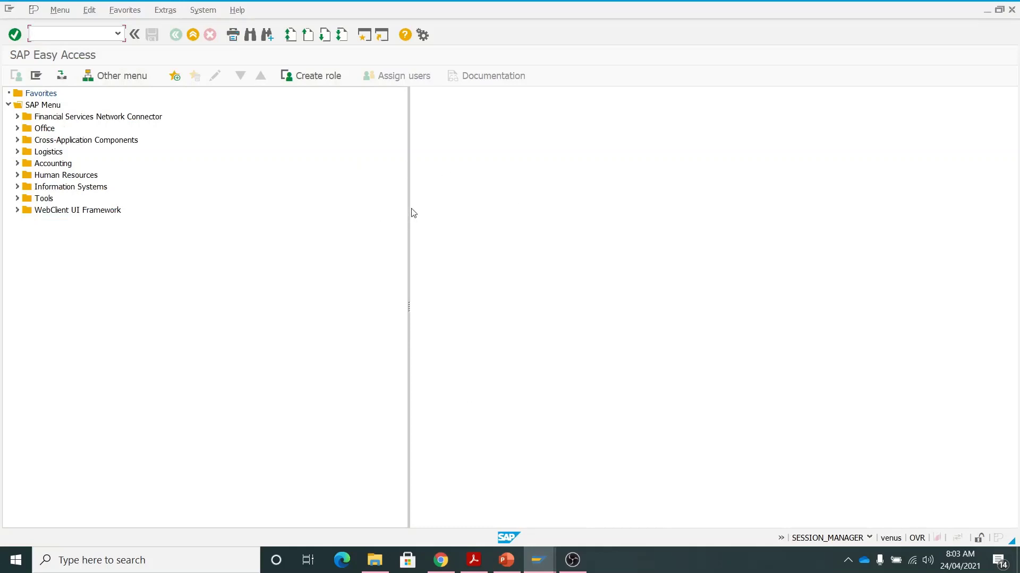
key(alt+Tab)
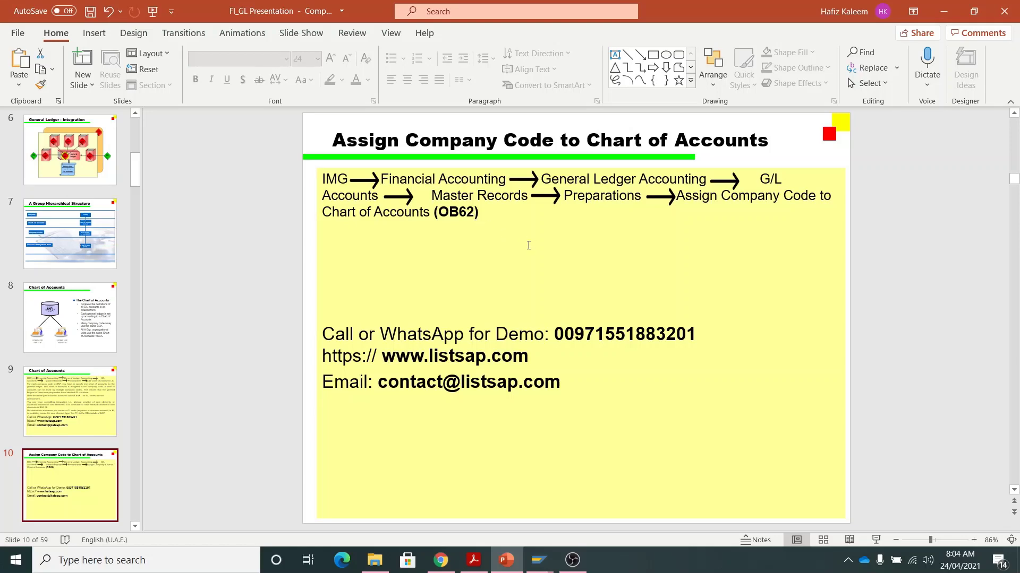
- Run transaction SPRO and open the SAP Reference IMG
key(alt+Tab)
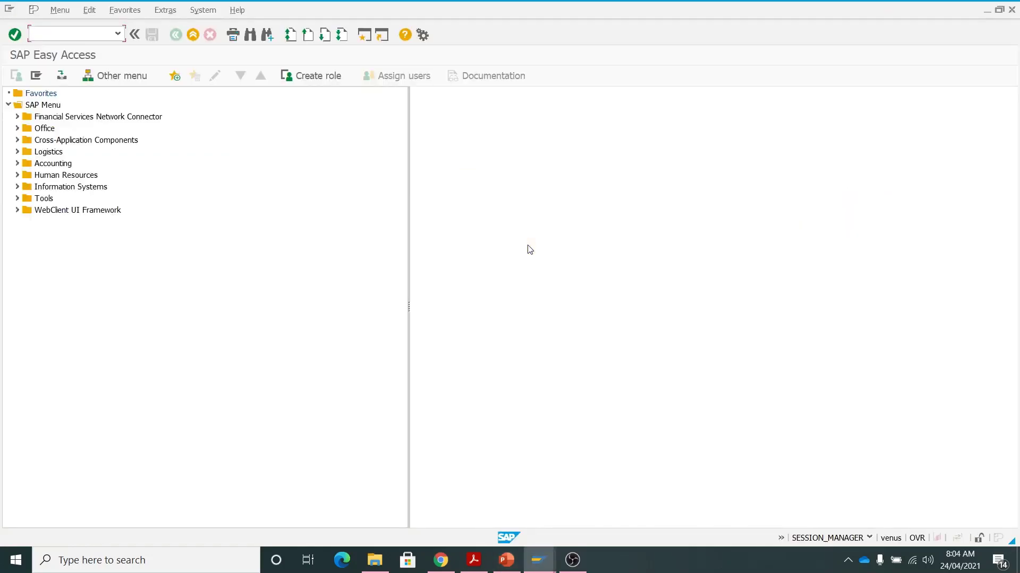
text(SPT)
key(BackSpace)
text(RO)
key(Return)
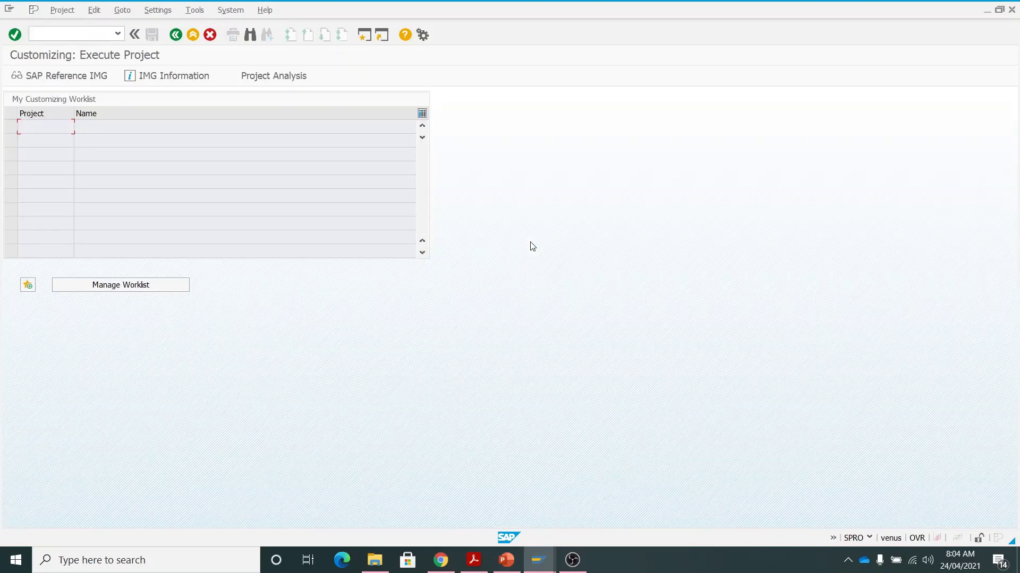
click(42, 81)
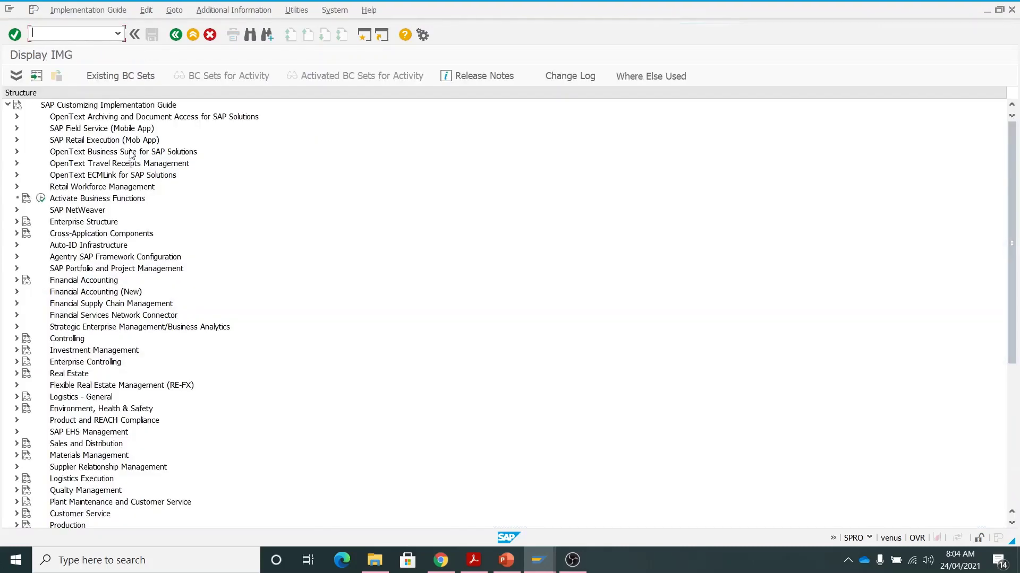
- Show each IMG activity's technical key and widen the Additional information column
click(234, 10)
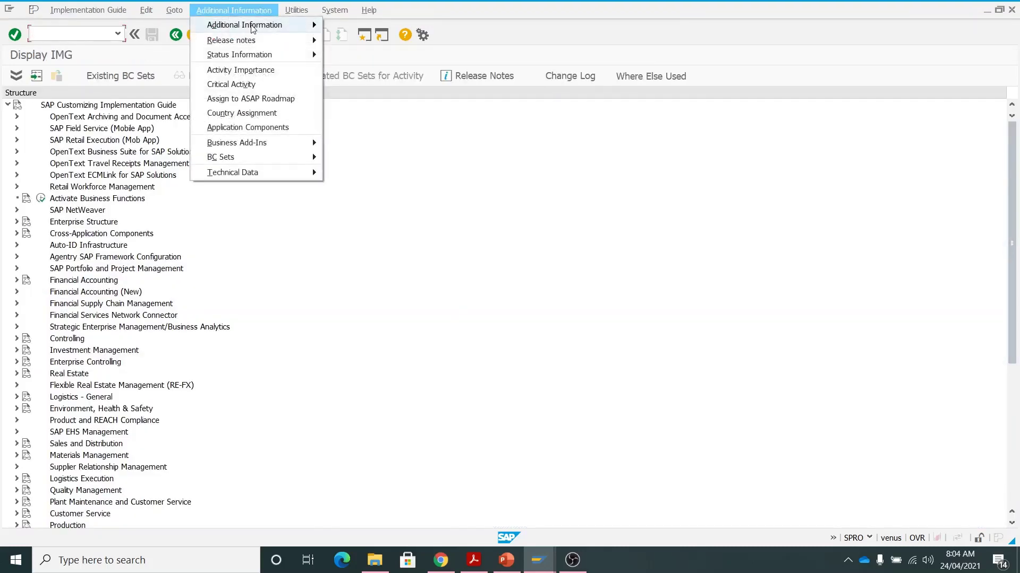
mouse_move(259, 26)
mouse_move(370, 39)
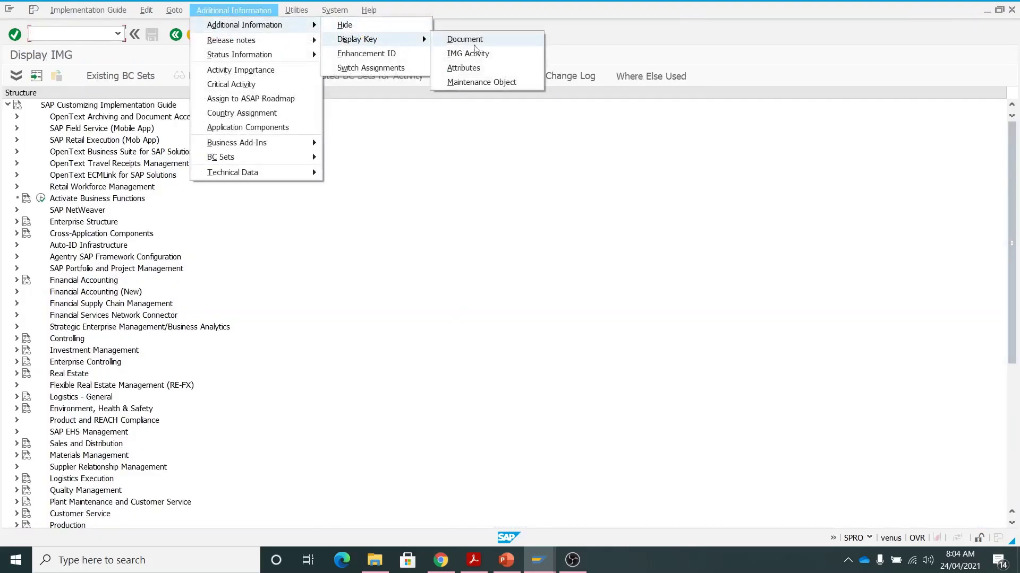
click(488, 54)
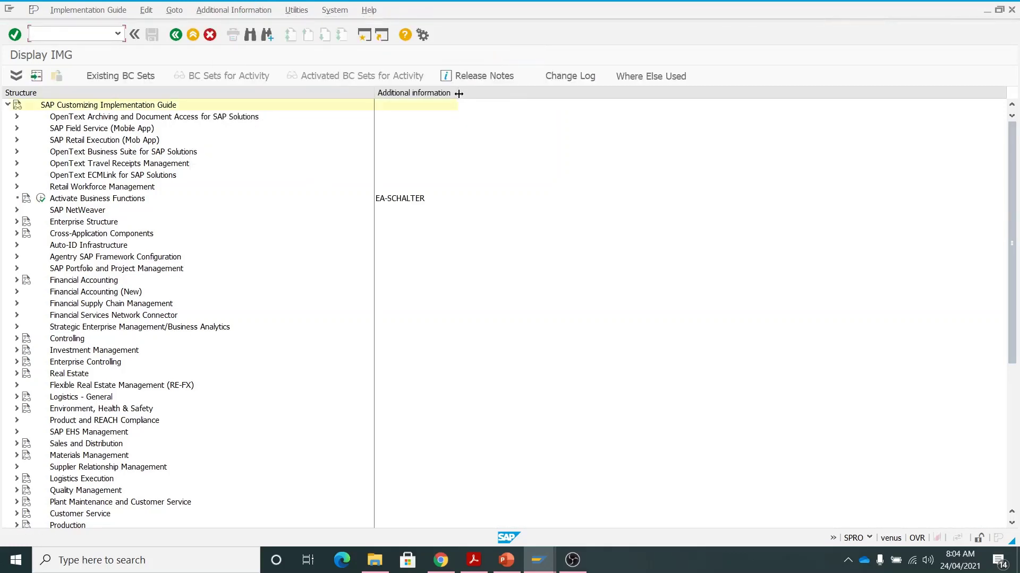
drag(522, 104, 522, 104)
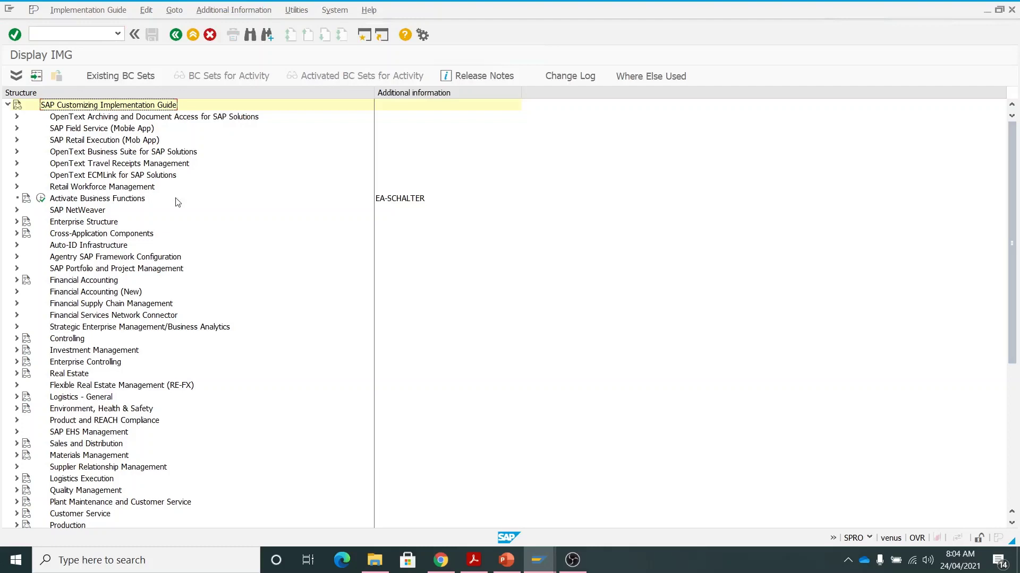
- Under Financial Accounting > General Ledger Accounting > G/L Accounts > Master Data > Preparations, execute Assign Company Code to Chart of Accounts
click(17, 281)
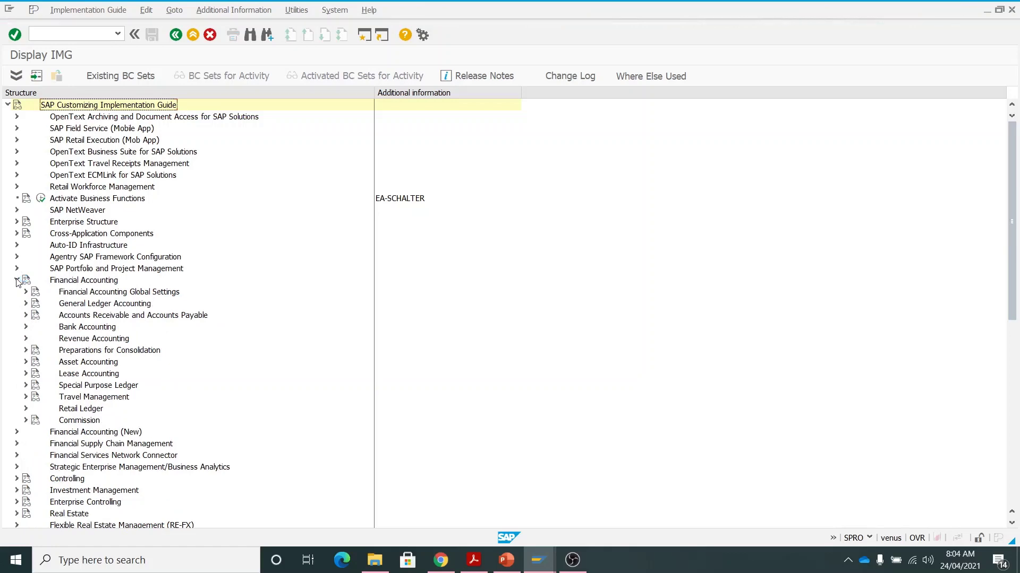
click(26, 303)
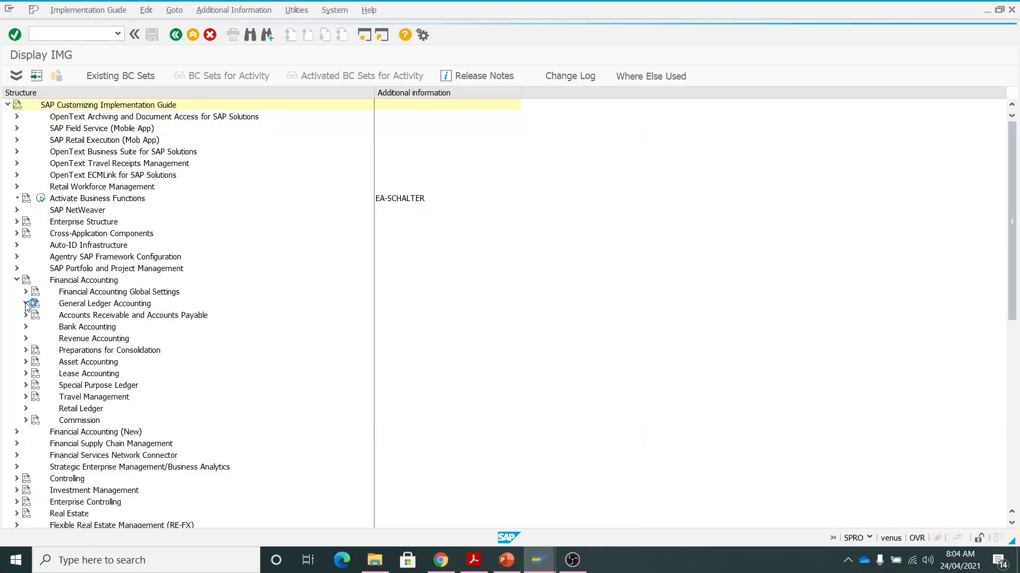
click(35, 315)
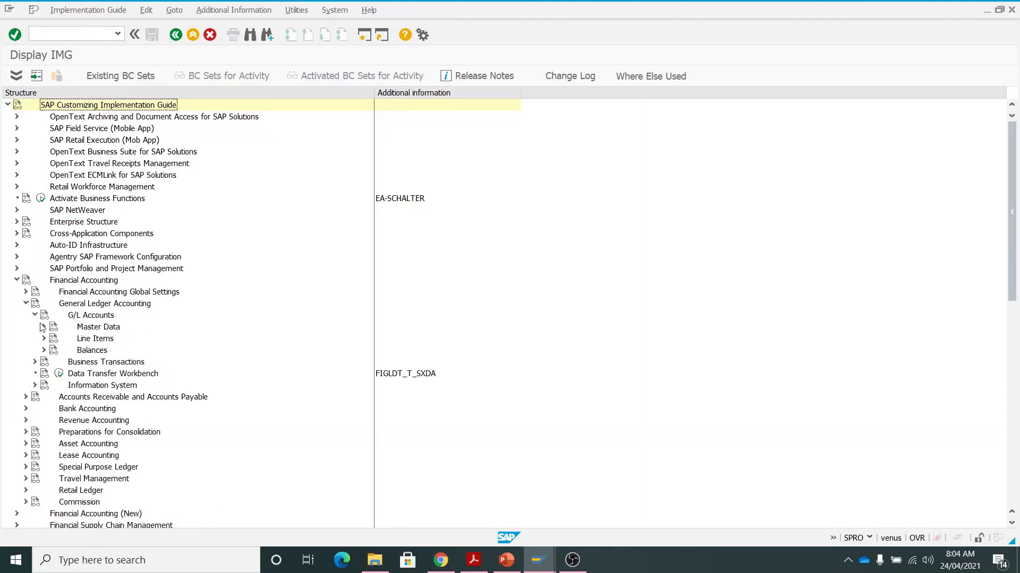
click(44, 326)
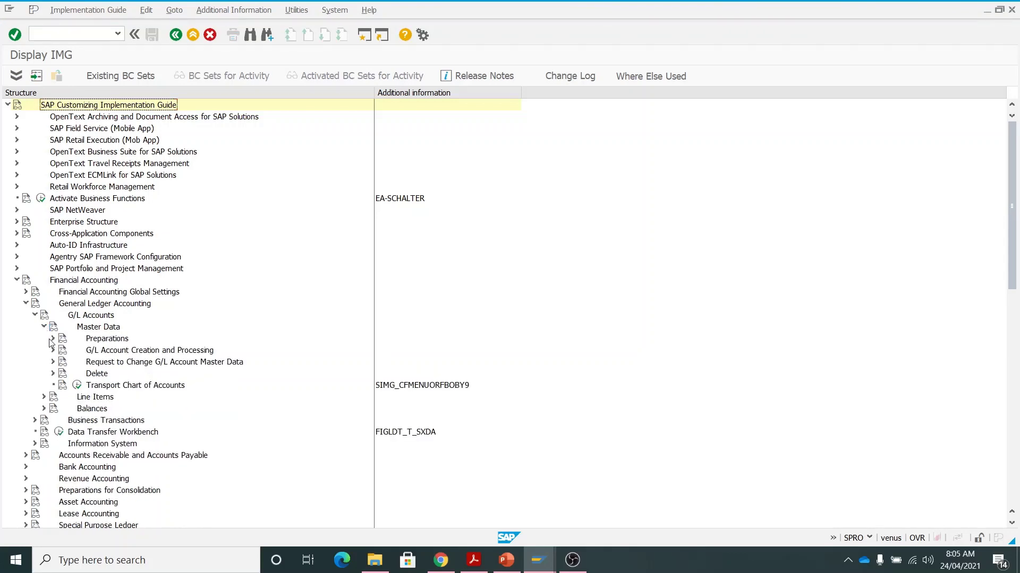
click(52, 339)
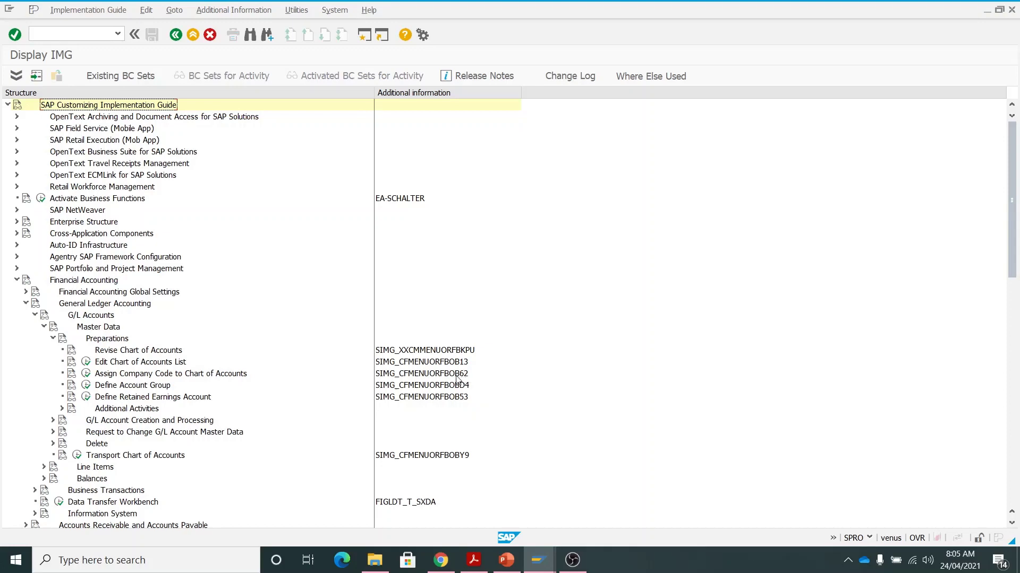
click(86, 373)
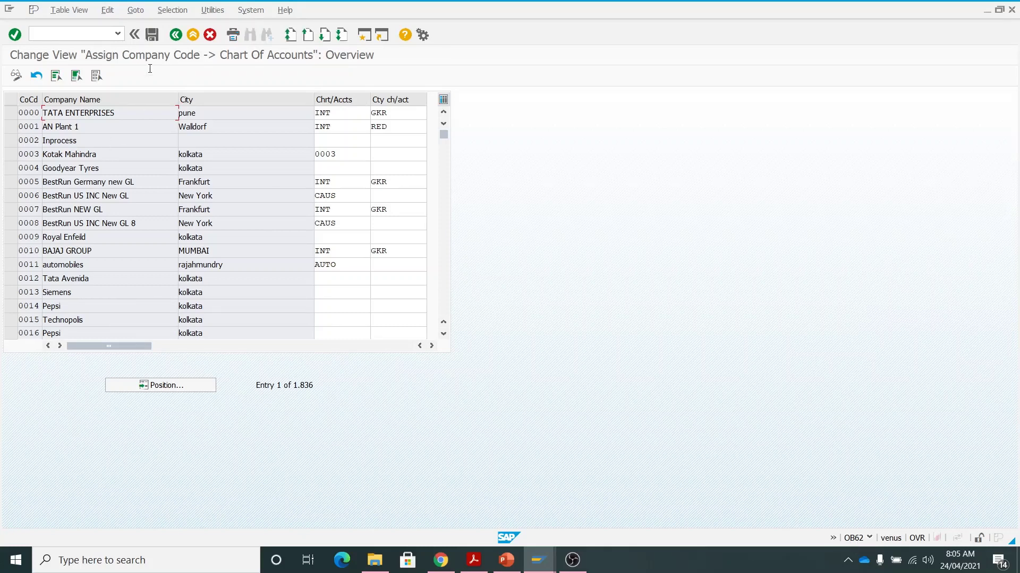
- Return to the IMG tree and enter /OOB62 in the command field
click(175, 36)
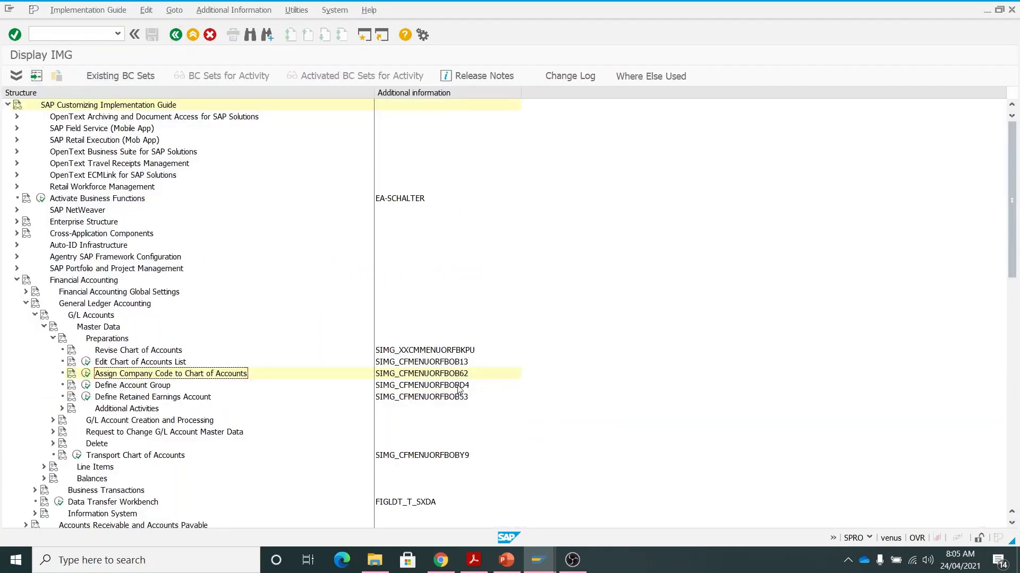
click(67, 36)
text(/OOB)
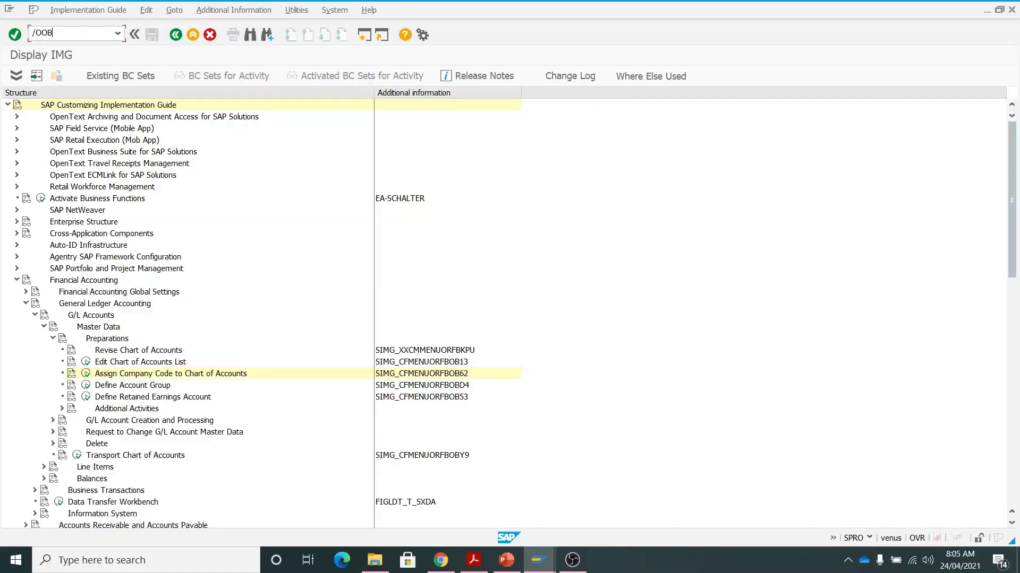
text(62)
- Launch OB62 and position the table on company code 1678
key(Return)
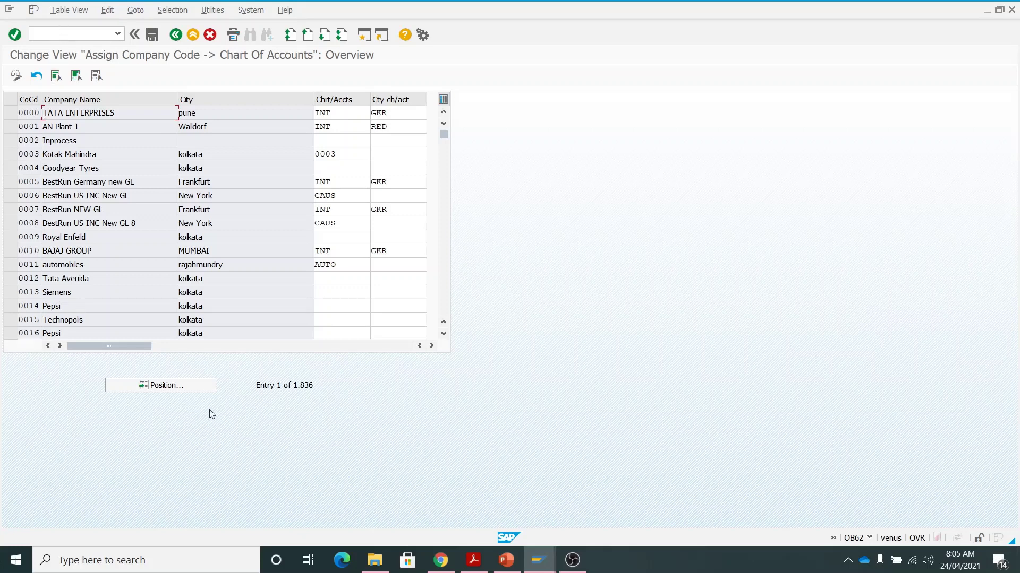
click(178, 387)
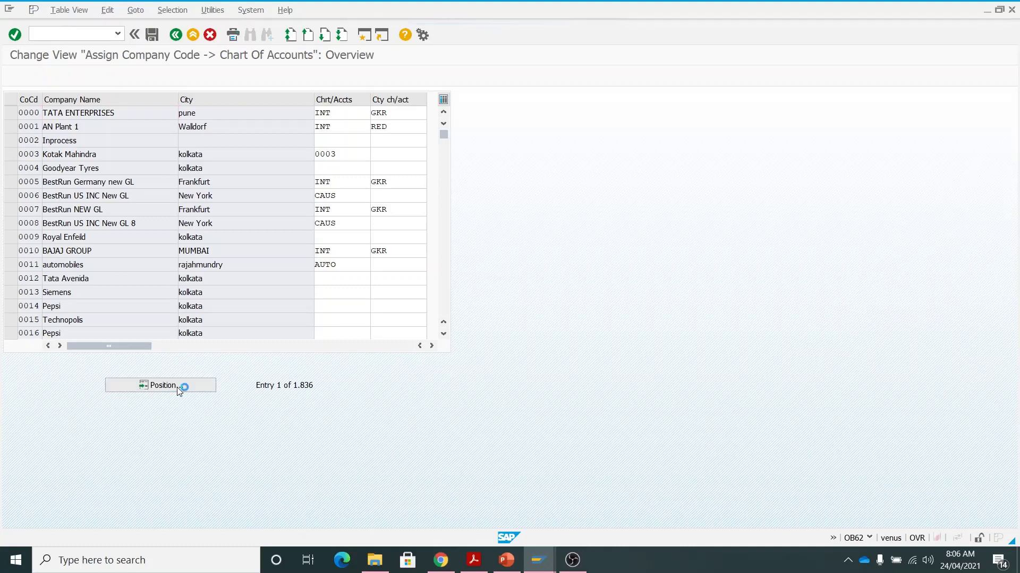
text(1678)
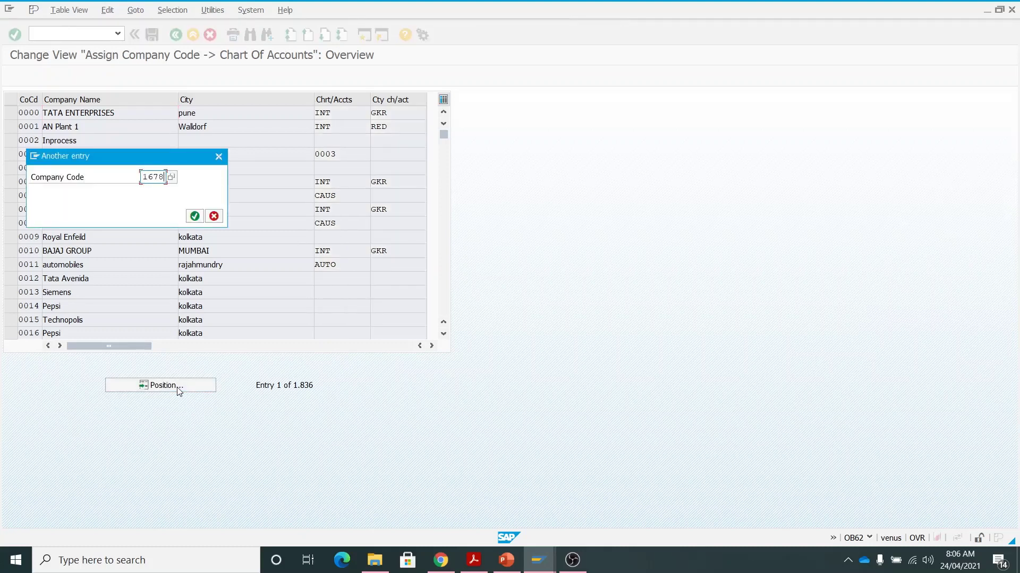
key(Return)
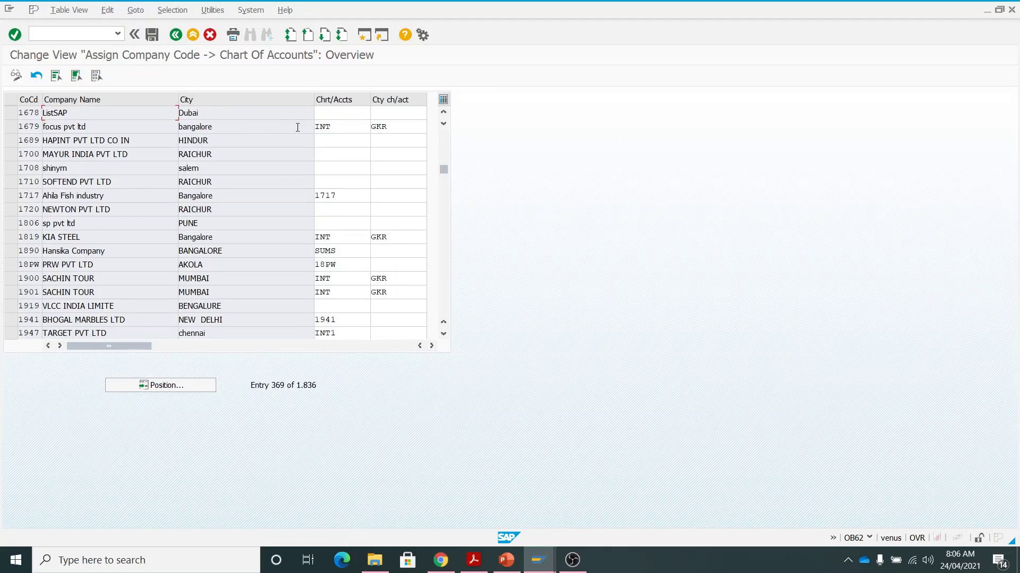
- Enter chart of accounts 1678 for company code 1678 and save
click(328, 115)
text(16\8)
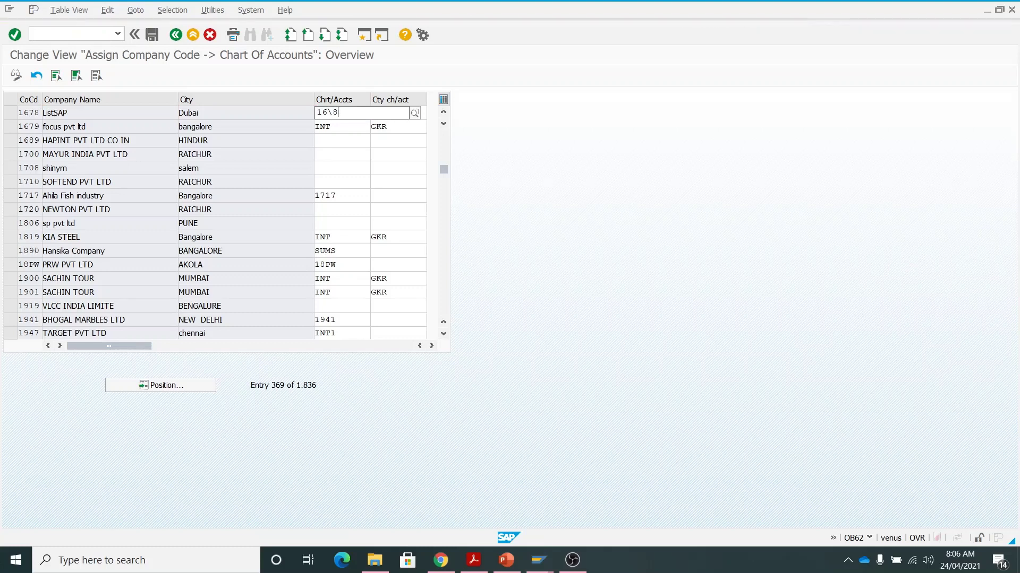
key(BackSpace)
key(BackSpace)
text(78)
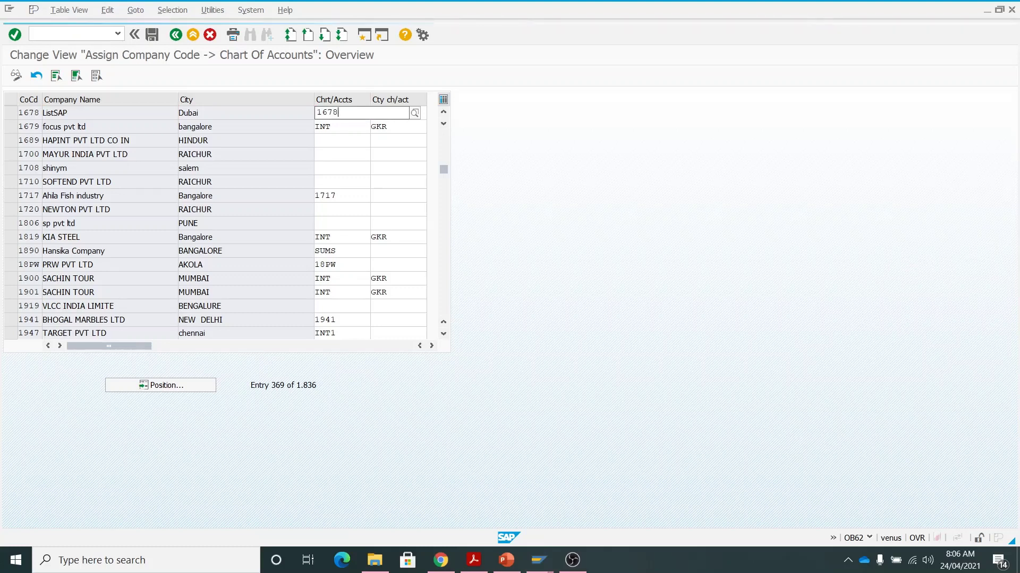
click(362, 137)
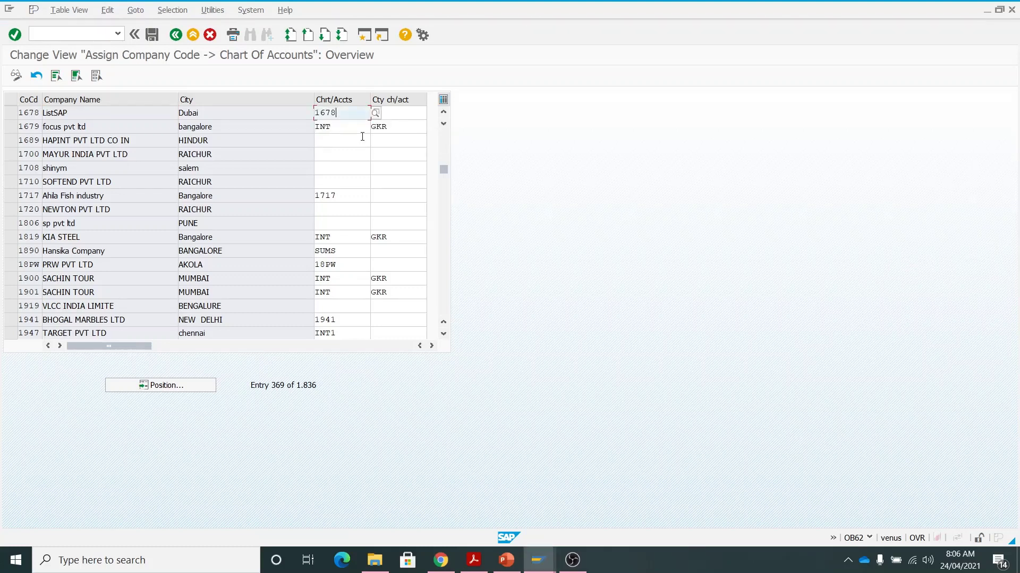
click(152, 34)
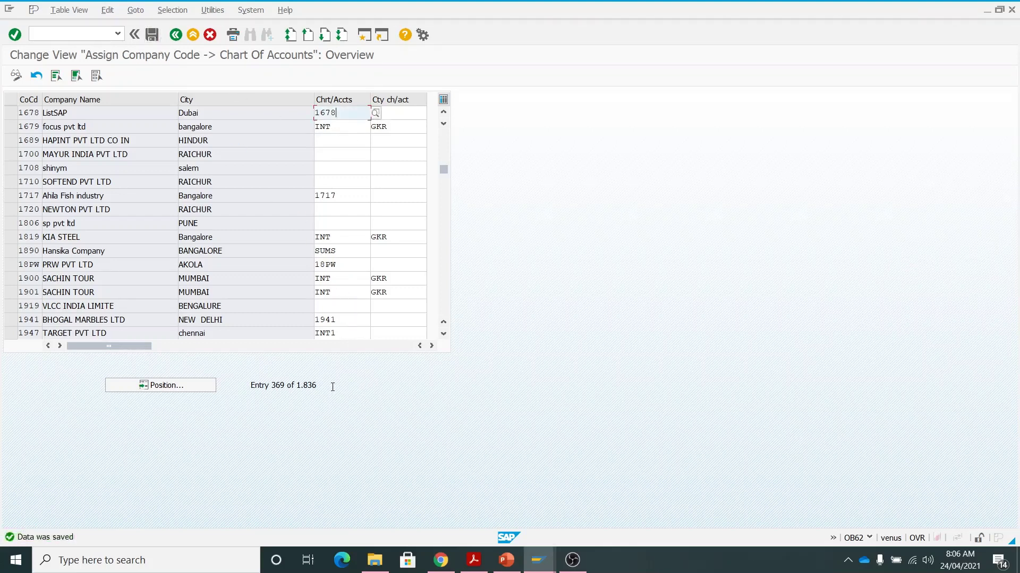